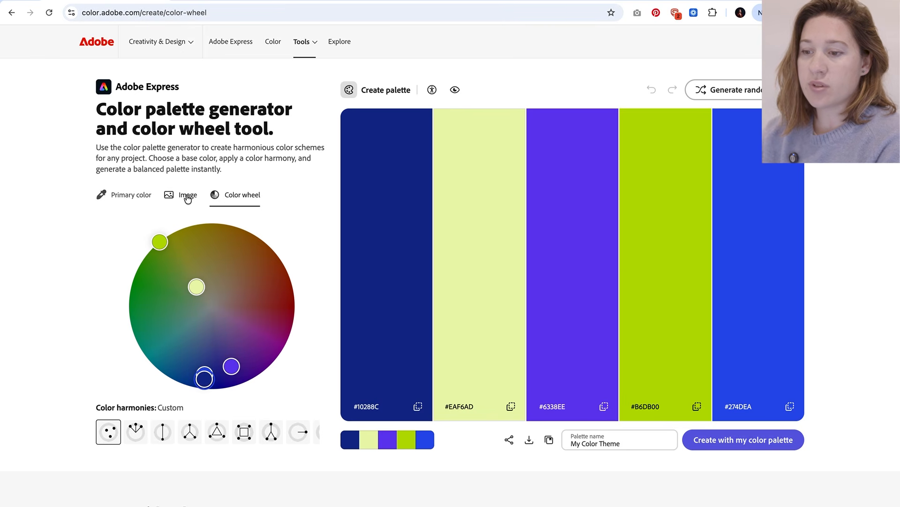
# - Upload the photo _DSC5441.JPG from the Tahunanui beach folder to extract a color palette from it
pyautogui.click(188, 197)
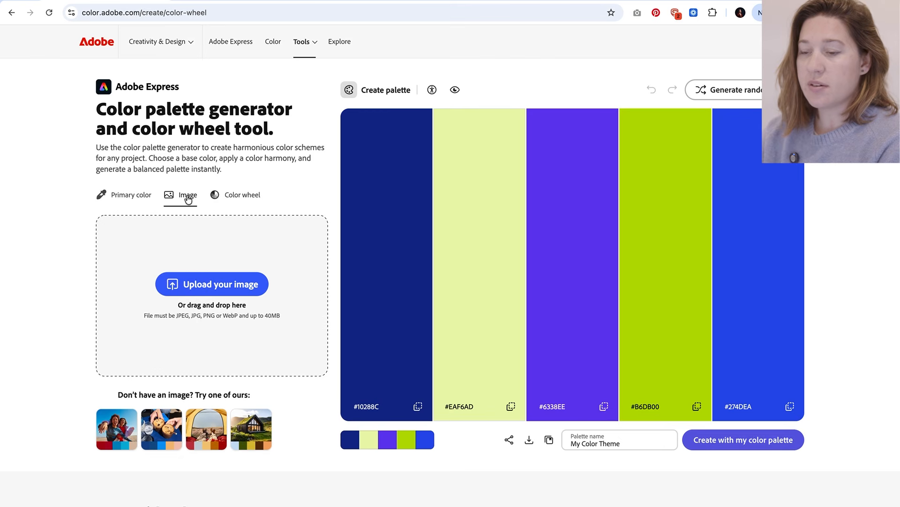
pyautogui.click(251, 284)
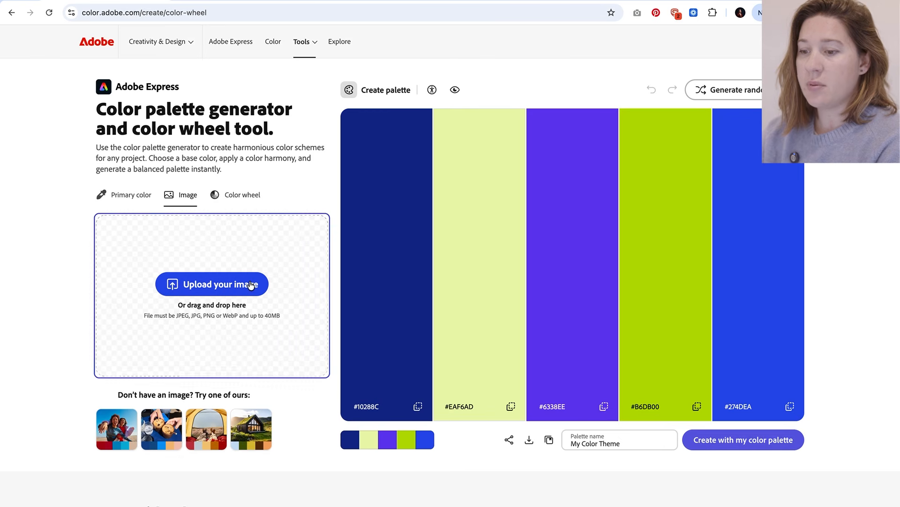
pyautogui.click(415, 223)
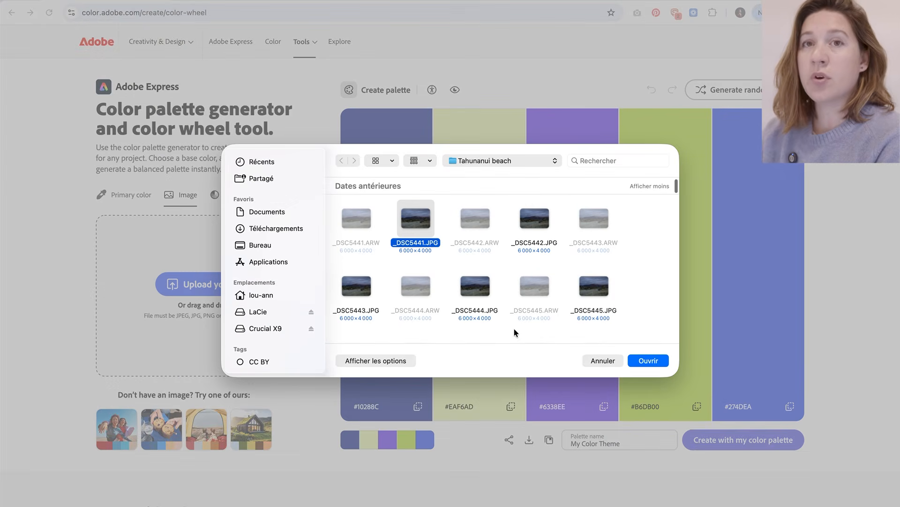
pyautogui.click(649, 360)
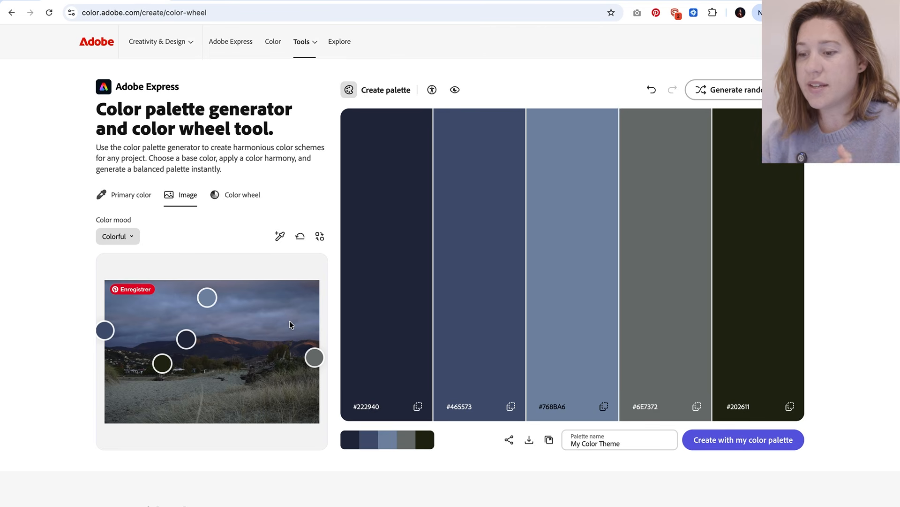
# - Reposition the five sample points on the photo over the dark hillside, sky, sand, grass and middle-ground trees
pyautogui.moveTo(207, 298); pyautogui.dragTo(214, 350)
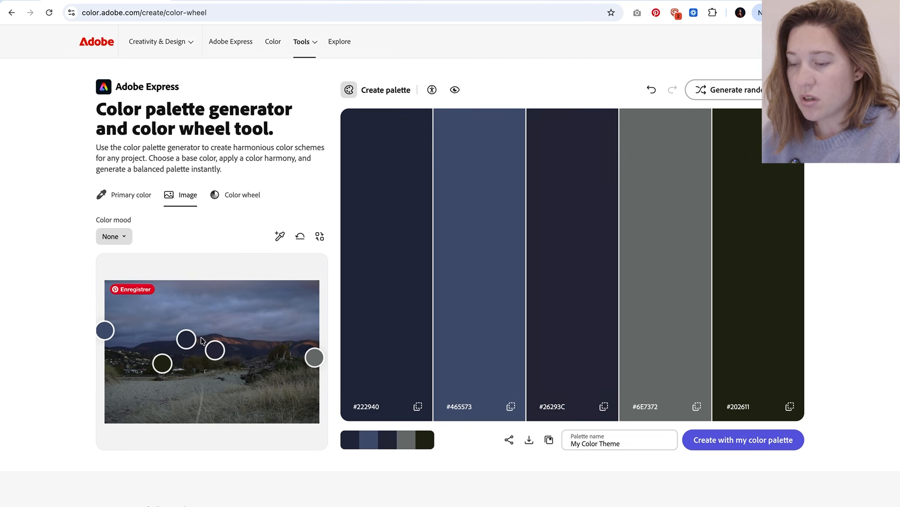
pyautogui.moveTo(186, 338); pyautogui.dragTo(235, 304)
pyautogui.moveTo(105, 330); pyautogui.dragTo(149, 392)
pyautogui.moveTo(316, 364); pyautogui.dragTo(281, 393)
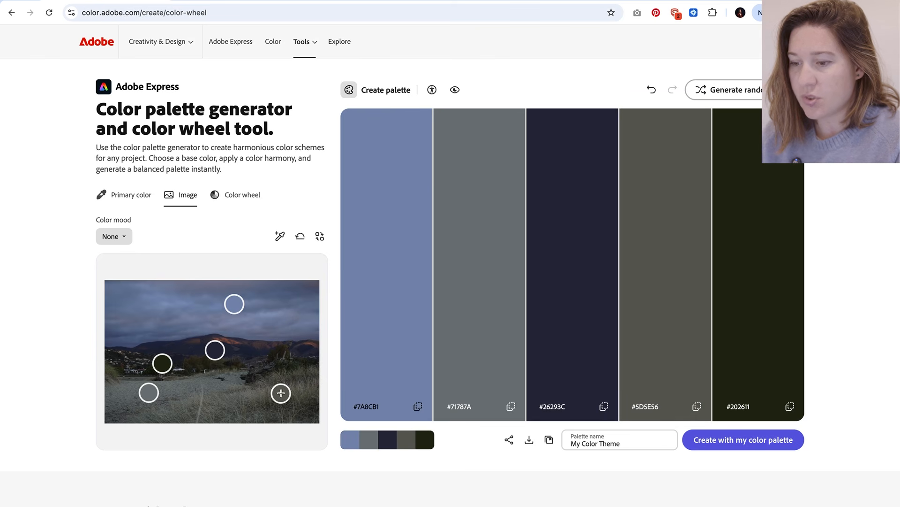
pyautogui.moveTo(163, 362)
pyautogui.mouseDown()
pyautogui.moveTo(302, 423)
pyautogui.moveTo(196, 385)
pyautogui.moveTo(168, 359)
pyautogui.mouseUp()
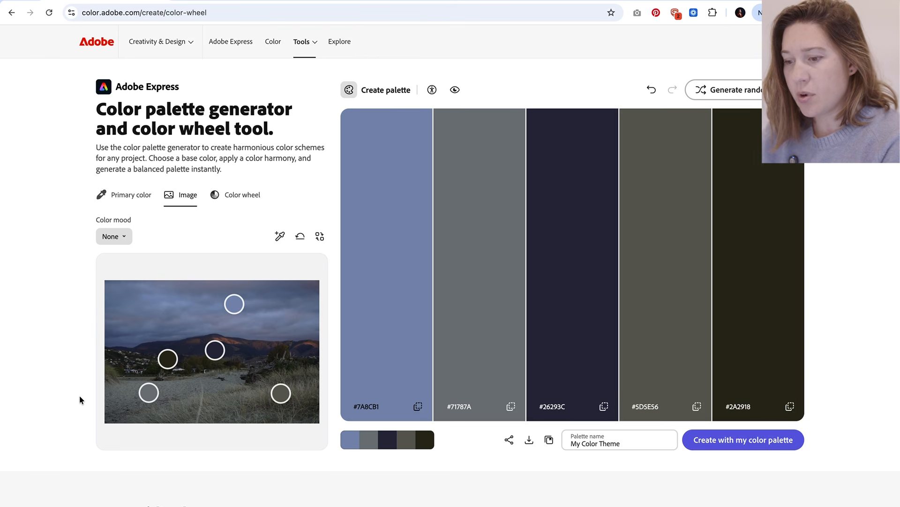
# - Capture a screenshot of the page area containing the sampled photo and the full extracted palette
pyautogui.press('super+shift+4')
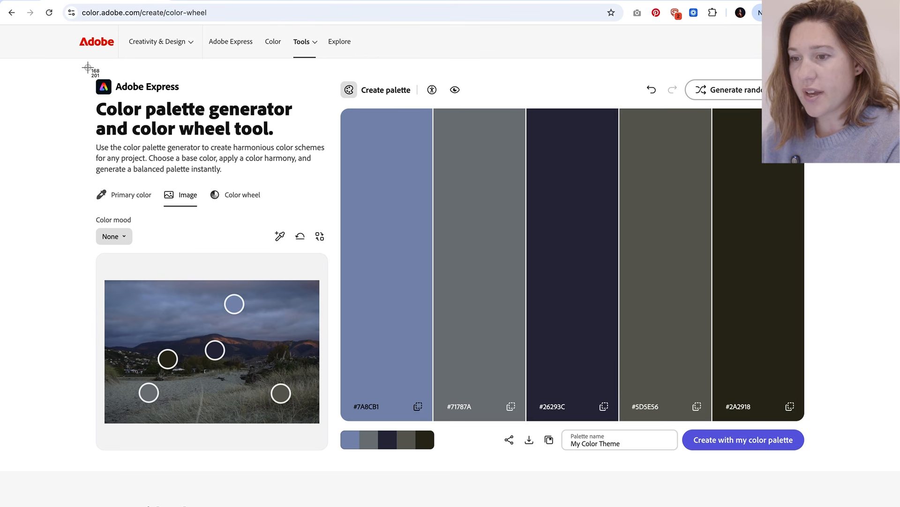
pyautogui.moveTo(94, 63); pyautogui.dragTo(836, 463)
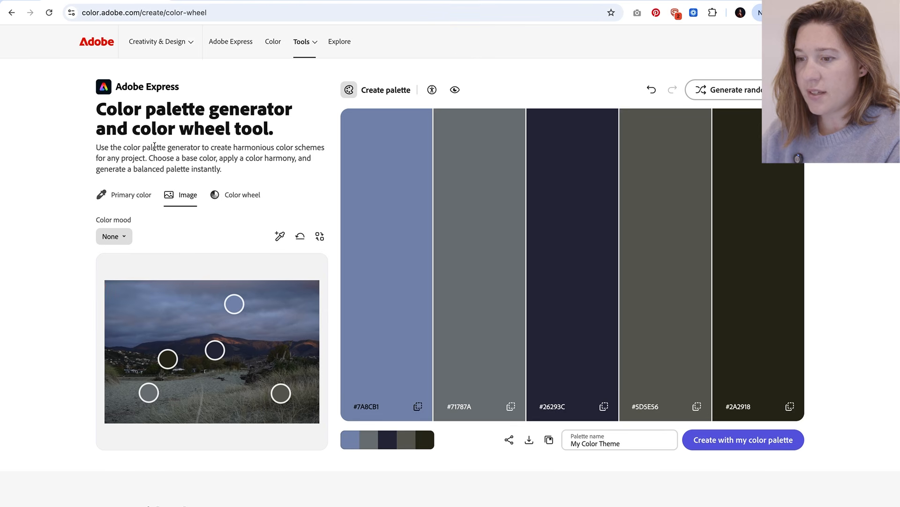
# - Show the palette on the color wheel and raise the first swatch to full brightness and saturation, #0053FF
pyautogui.click(251, 199)
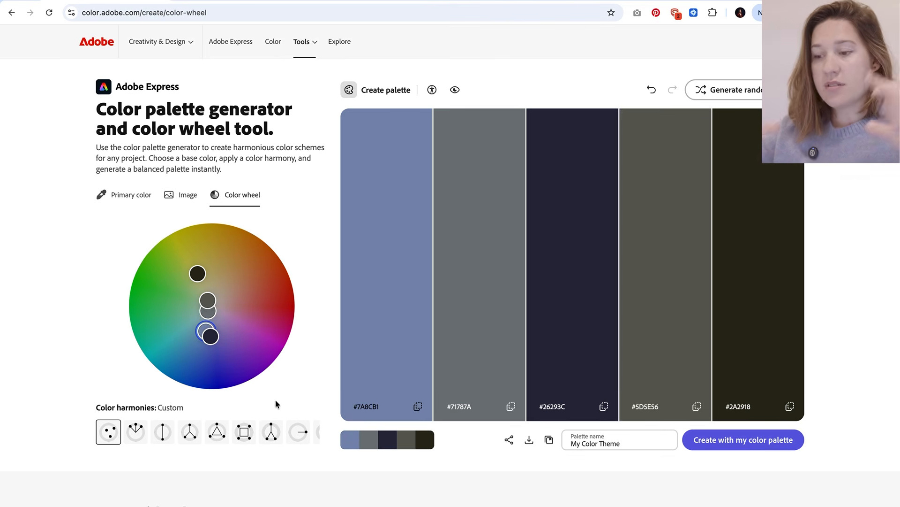
pyautogui.moveTo(385, 383)
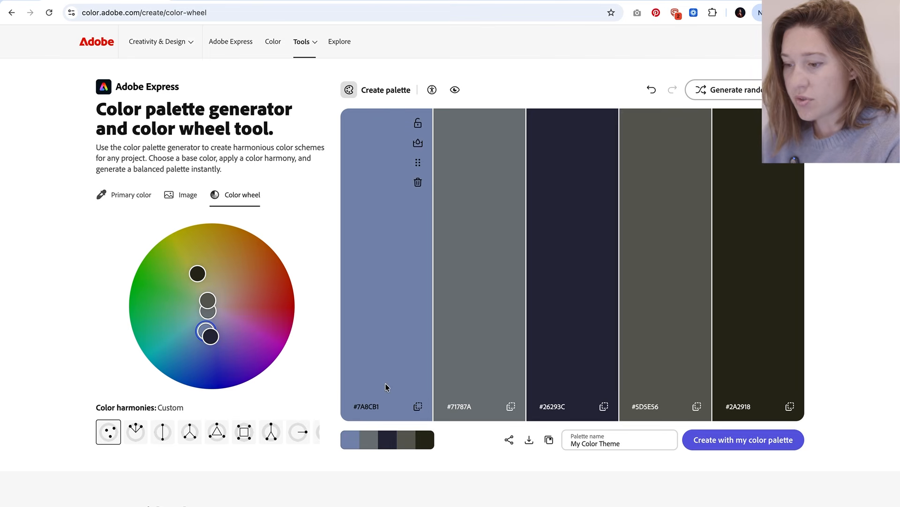
pyautogui.click(359, 408)
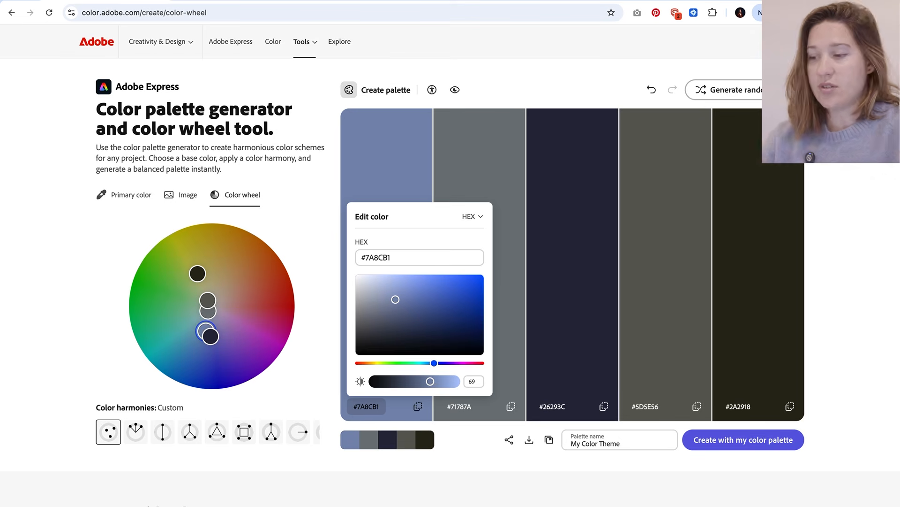
pyautogui.click(430, 382)
pyautogui.moveTo(430, 382); pyautogui.dragTo(464, 380)
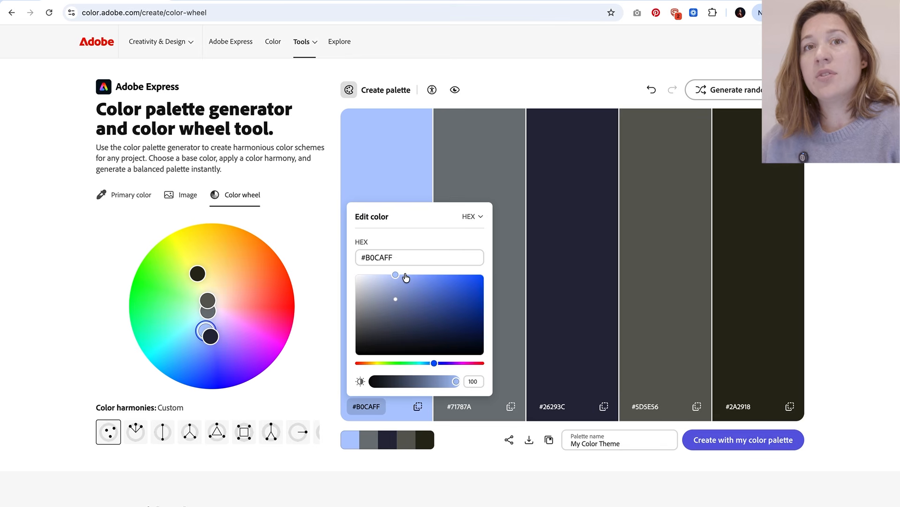
pyautogui.click(394, 278)
pyautogui.moveTo(394, 278); pyautogui.dragTo(497, 226)
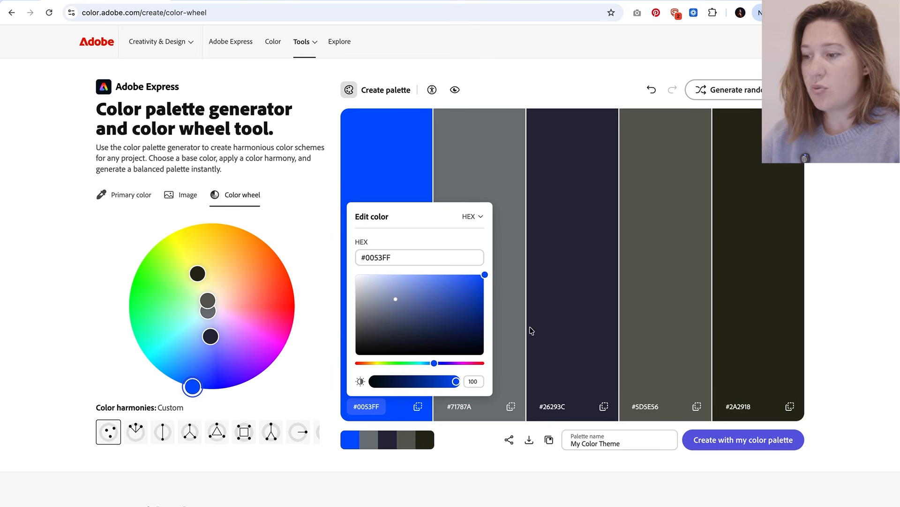
pyautogui.click(519, 305)
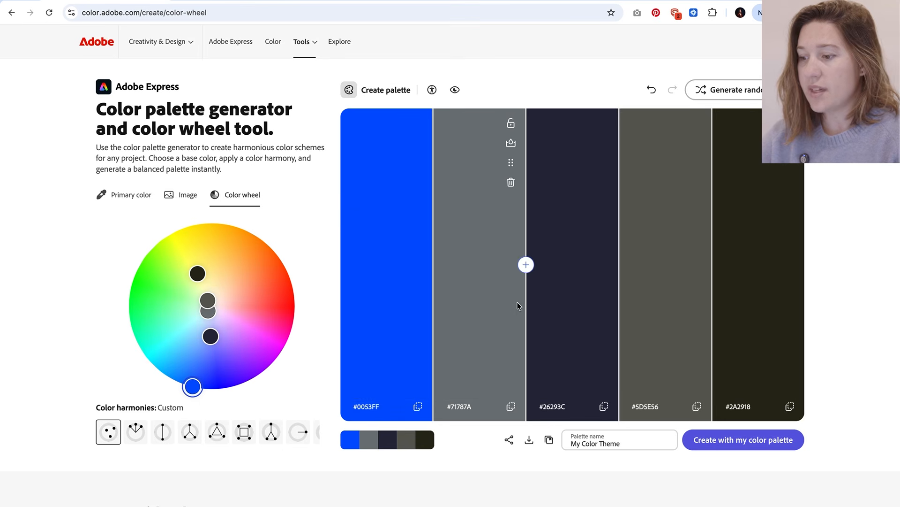
# - Raise the remaining swatches to full brightness and saturation: #00C6FF, #0023FF, #DFFF00 and #FFF100
pyautogui.click(463, 406)
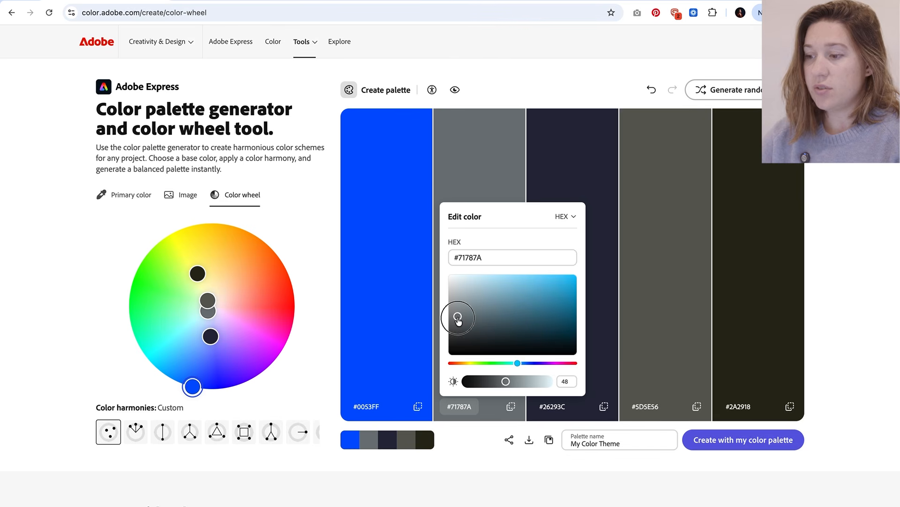
pyautogui.moveTo(458, 319); pyautogui.dragTo(591, 239)
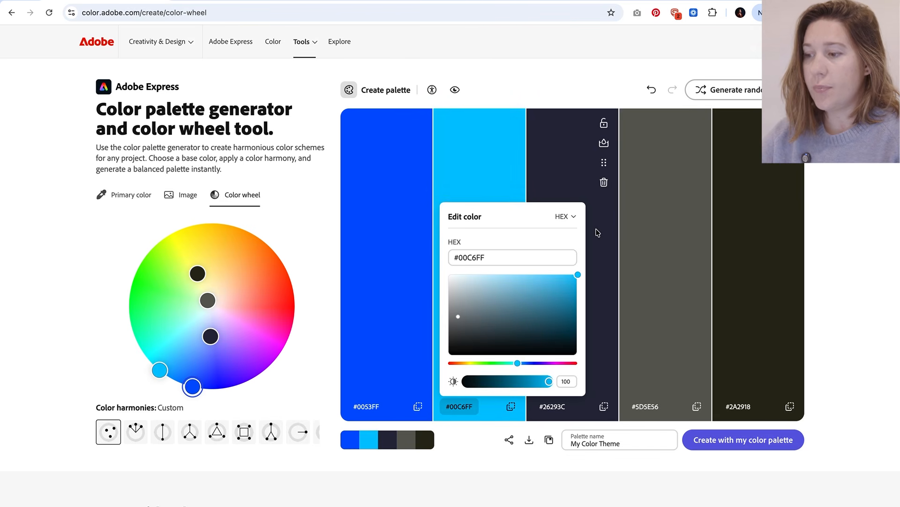
pyautogui.click(557, 406)
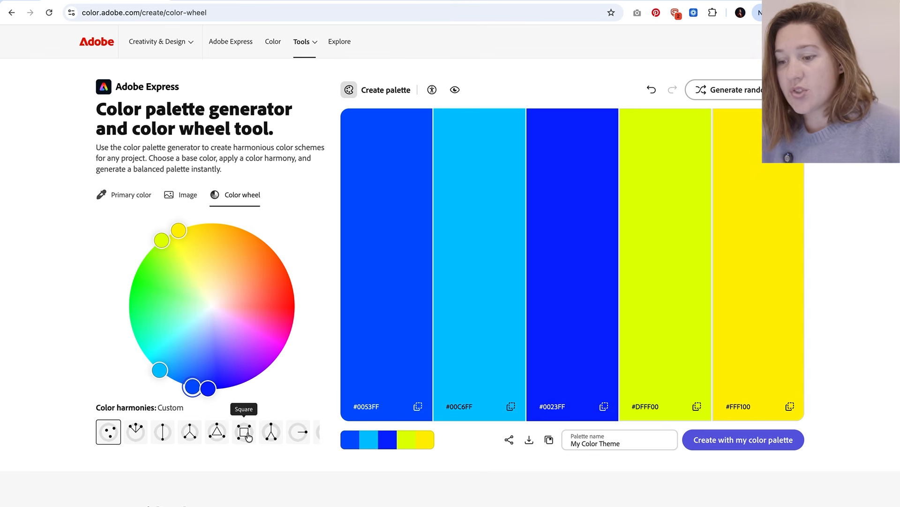
pyautogui.click(300, 431)
pyautogui.hscroll(-1, 303, 434)
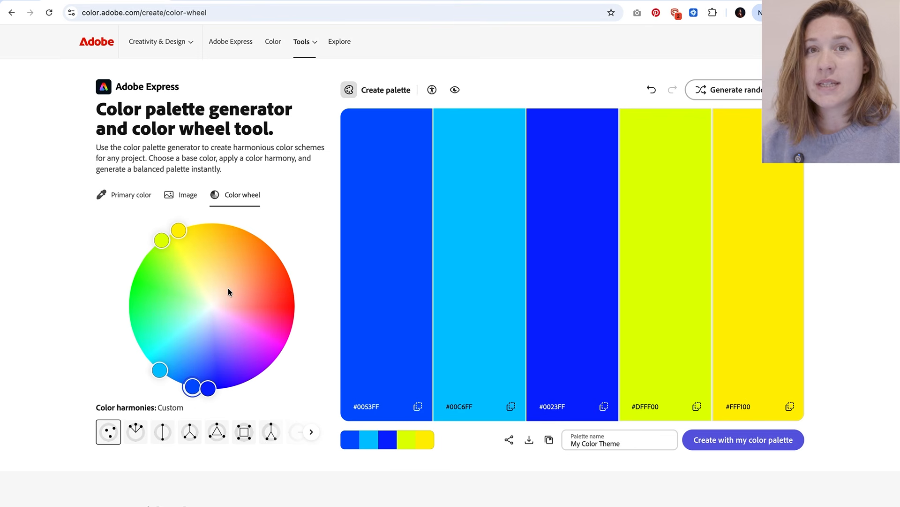
# - Shift the yellow and the lime markers along the rim of the color wheel toward orange
pyautogui.click(180, 230)
pyautogui.moveTo(180, 230); pyautogui.dragTo(237, 225)
pyautogui.click(158, 238)
pyautogui.moveTo(158, 237); pyautogui.dragTo(240, 196)
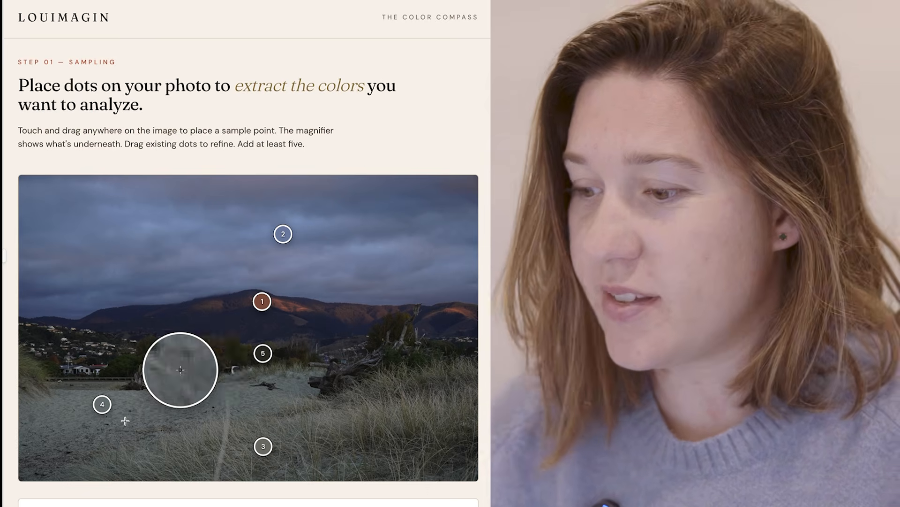
# - In the Louimagin Color Compass, reposition the five sample dots over the sand, grass, middle-ground trees, dark hillside and sky
pyautogui.moveTo(102, 405); pyautogui.dragTo(92, 402)
pyautogui.moveTo(260, 450); pyautogui.dragTo(333, 421)
pyautogui.moveTo(261, 356); pyautogui.dragTo(152, 359)
pyautogui.moveTo(262, 301); pyautogui.dragTo(254, 318)
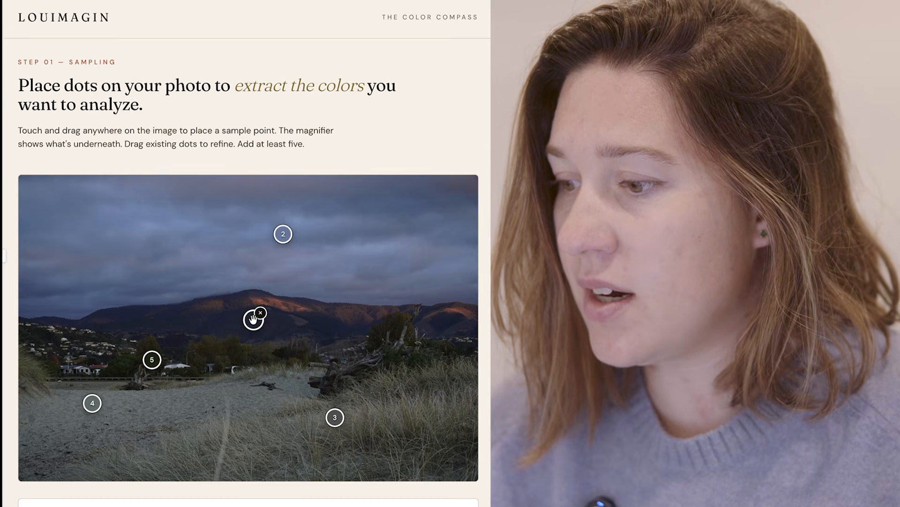
pyautogui.moveTo(283, 233); pyautogui.dragTo(221, 224)
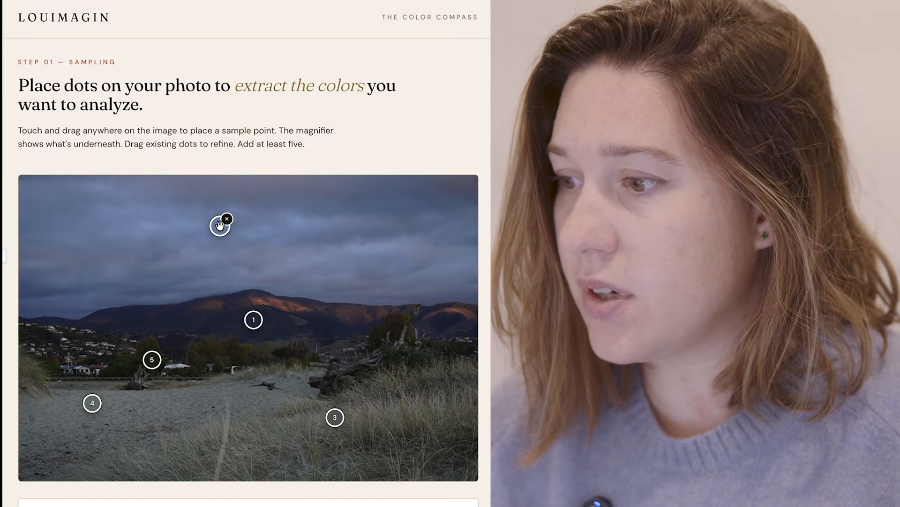
# - Rename the first sampled color, taken from the hillside, as "hill trees"
pyautogui.scroll(-10, 271, 137)
pyautogui.scroll(10, 271, 140)
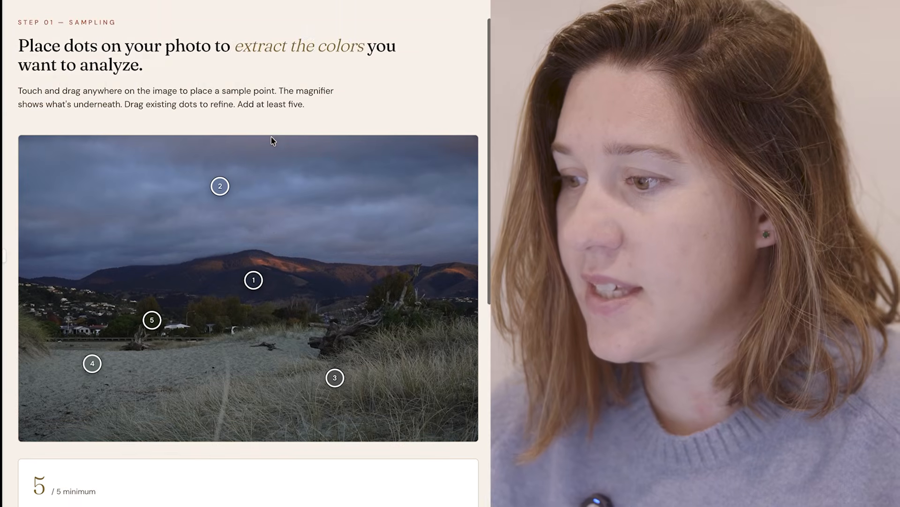
pyautogui.scroll(-2, 271, 140)
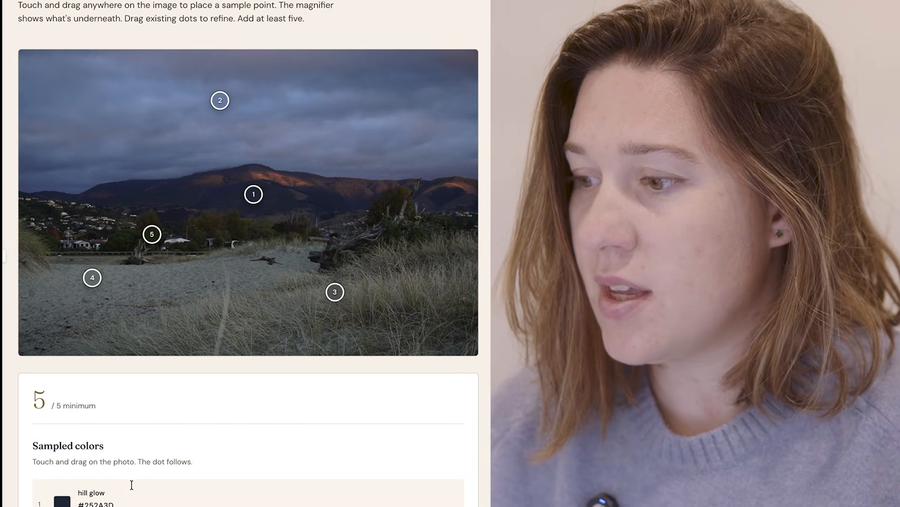
pyautogui.scroll(-2, 131, 483)
pyautogui.click(103, 397)
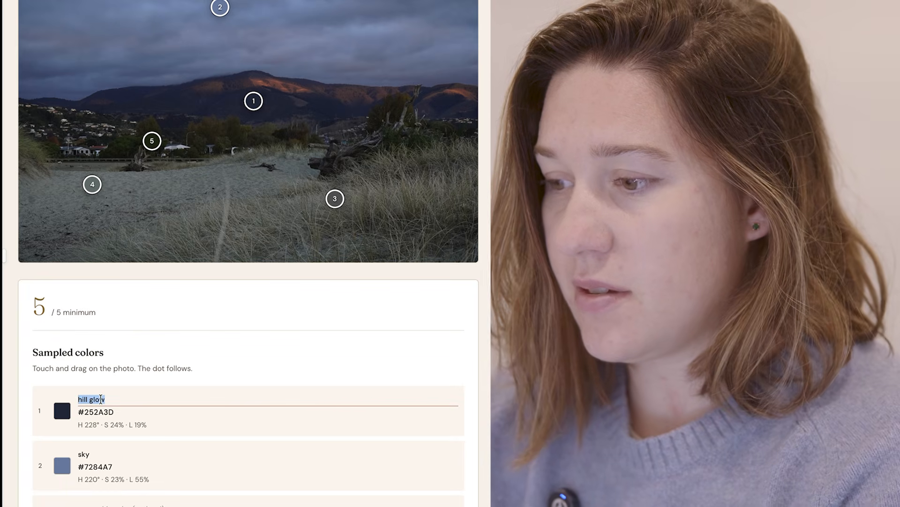
pyautogui.write('hill trees')
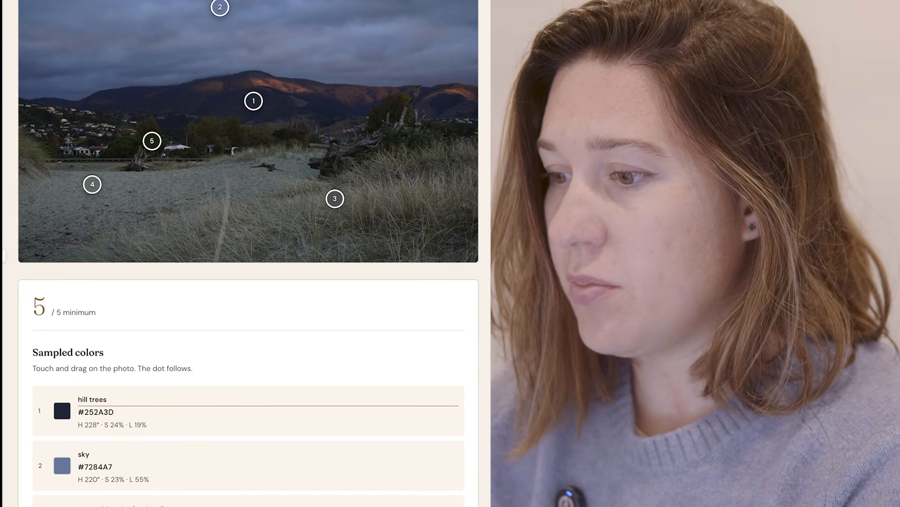
pyautogui.press('Return')
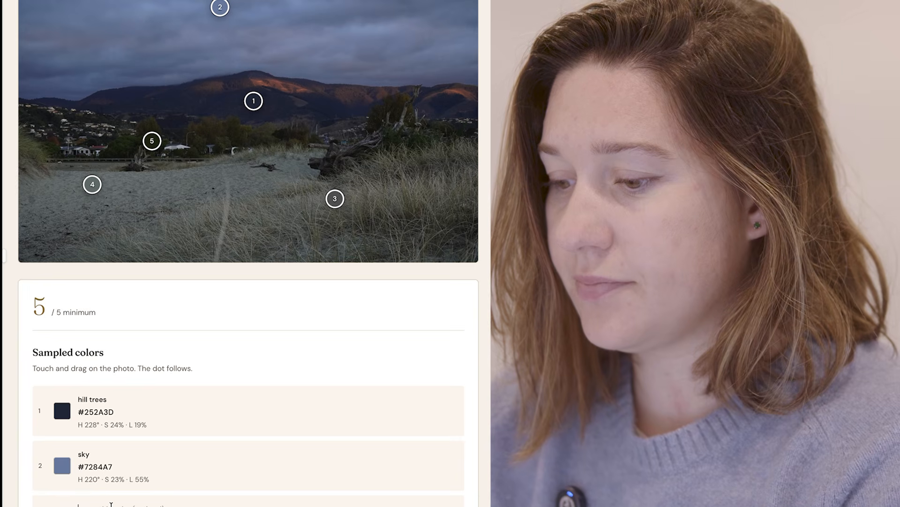
# - Name the third sampled color "grass" and the fourth sampled color "sand"
pyautogui.scroll(-3, 163, 451)
pyautogui.scroll(2, 163, 451)
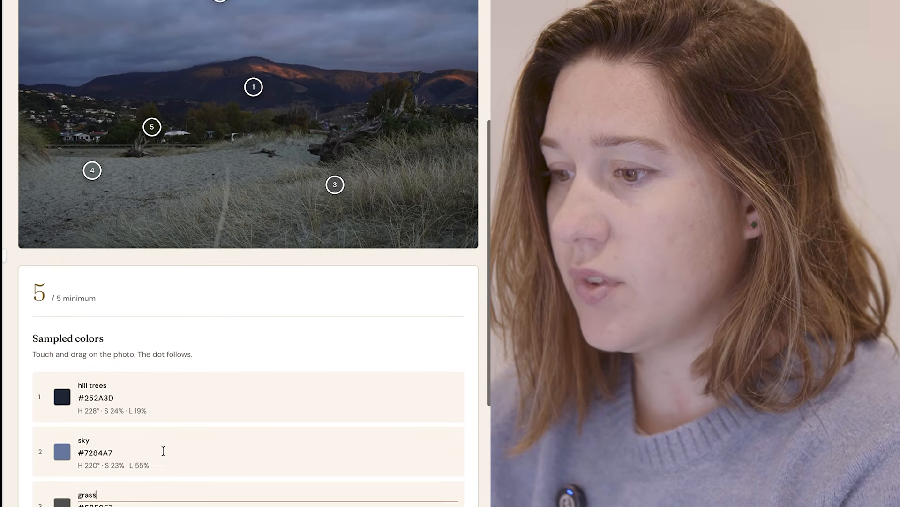
pyautogui.scroll(-2, 163, 451)
pyautogui.click(102, 452)
pyautogui.write('sand')
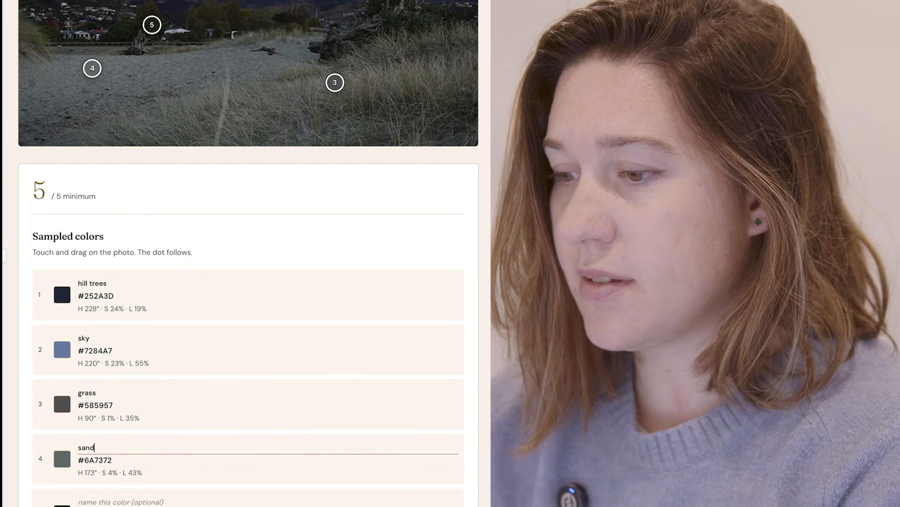
# - Name the fifth sampled color "trees middleground"
pyautogui.scroll(2, 176, 294)
pyautogui.scroll(1, 176, 295)
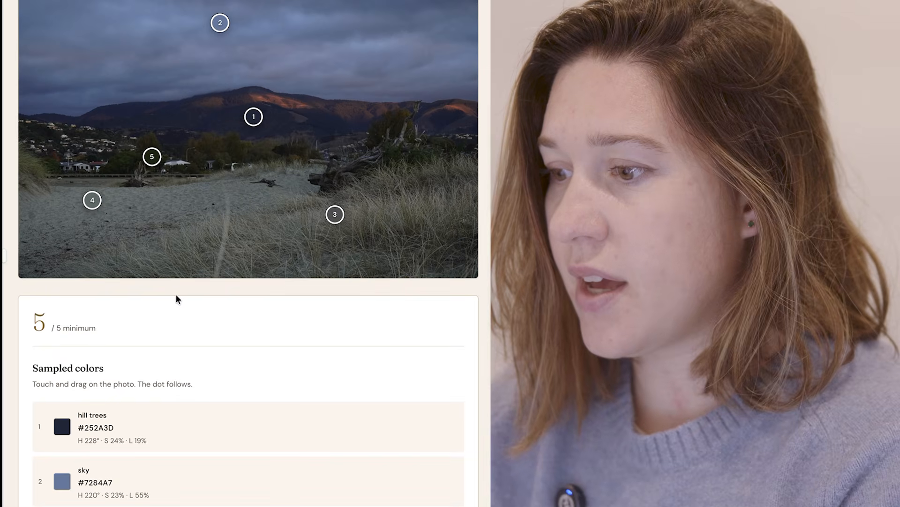
pyautogui.scroll(-4, 176, 295)
pyautogui.click(104, 455)
pyautogui.write('tr')
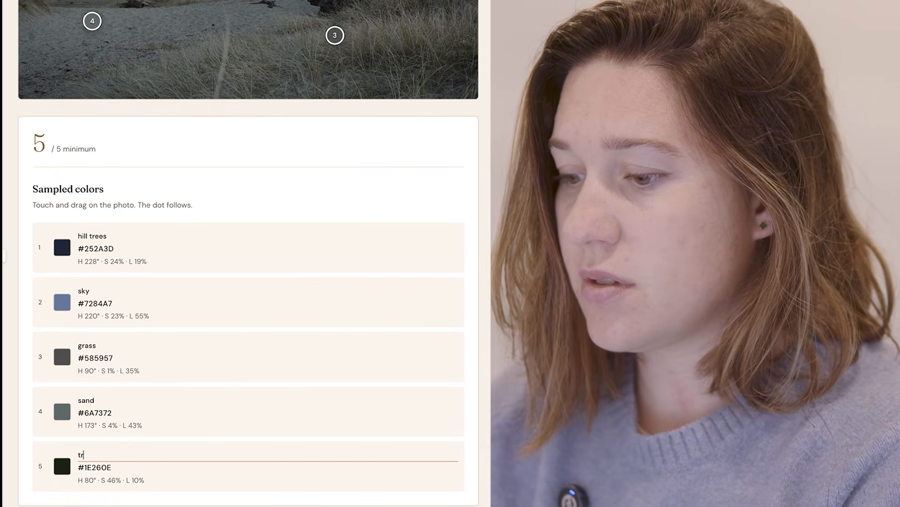
pyautogui.write('ees middleground')
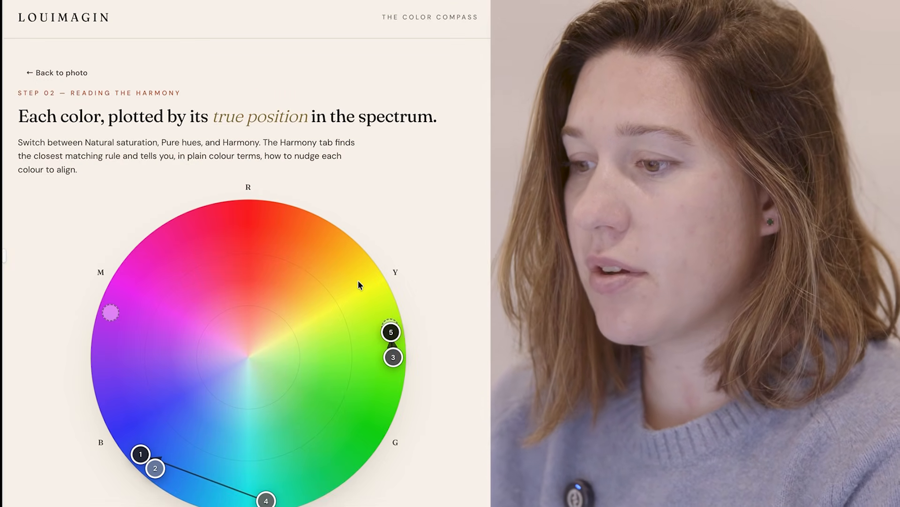
# - Examine the plotted colors on the wheel, comparing the Harmony guide, Natural and Pure hues views
pyautogui.scroll(-3, 409, 197)
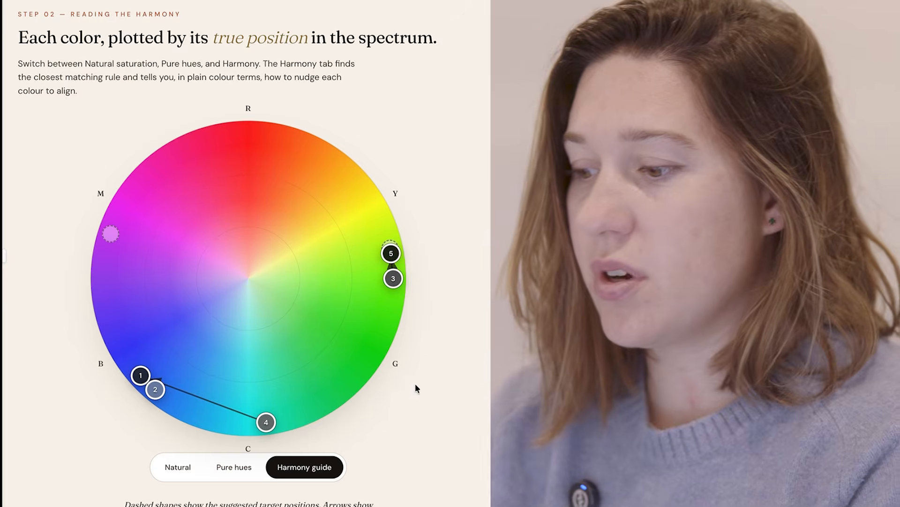
pyautogui.scroll(-3, 454, 383)
pyautogui.scroll(5, 454, 382)
pyautogui.scroll(-2, 454, 382)
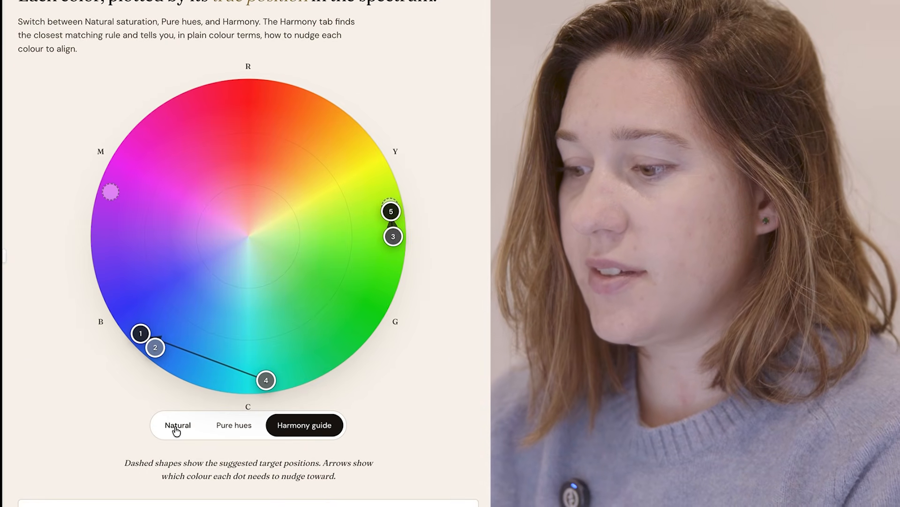
pyautogui.click(176, 431)
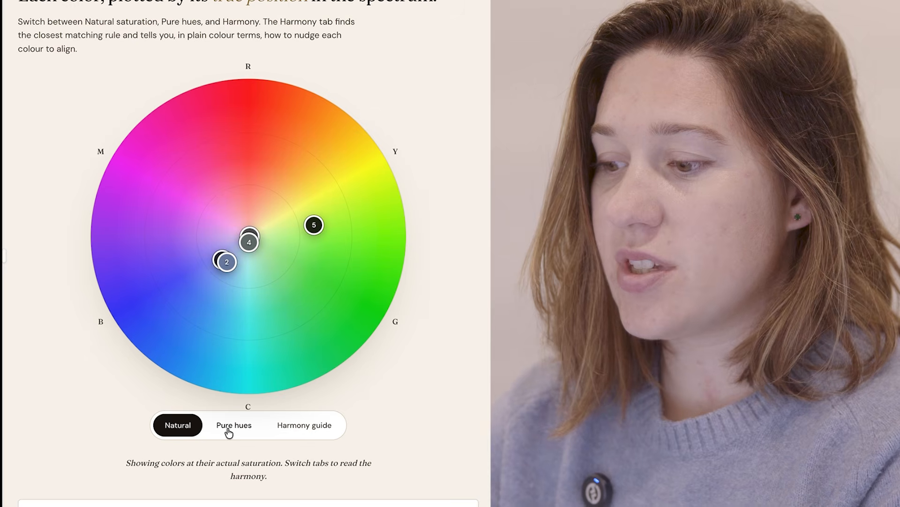
pyautogui.click(229, 430)
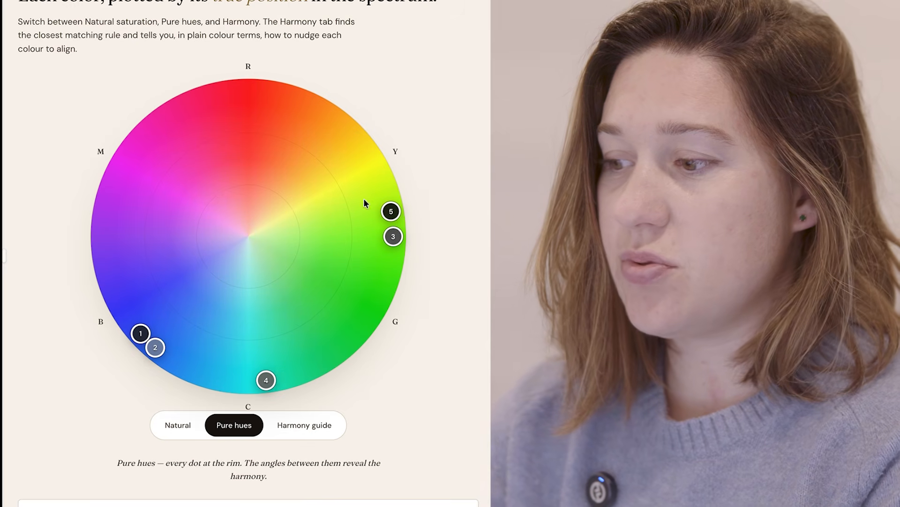
pyautogui.click(193, 425)
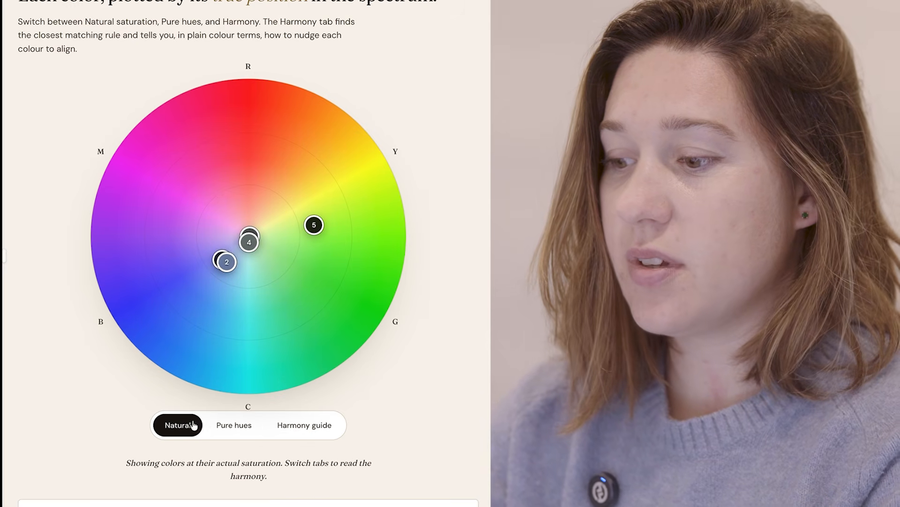